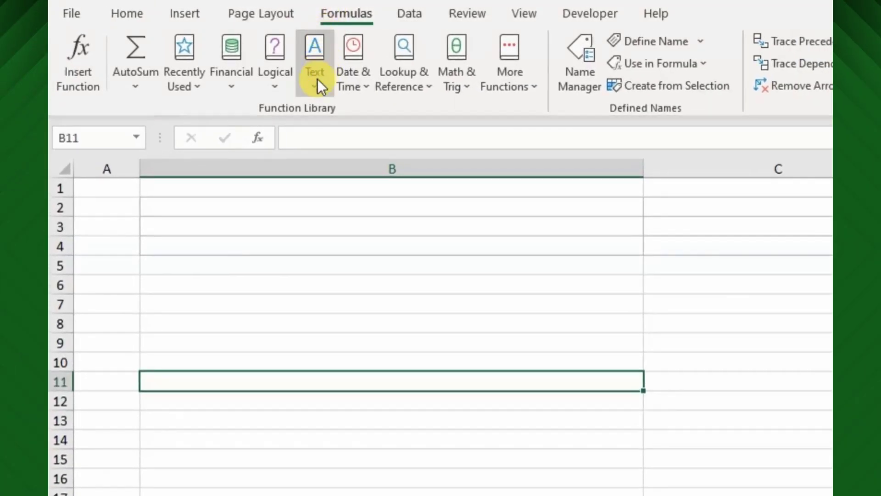
# - Browse the Text function list on the Formulas tab
pyautogui.click(299, 74)
pyautogui.scroll(-3, 356, 239)
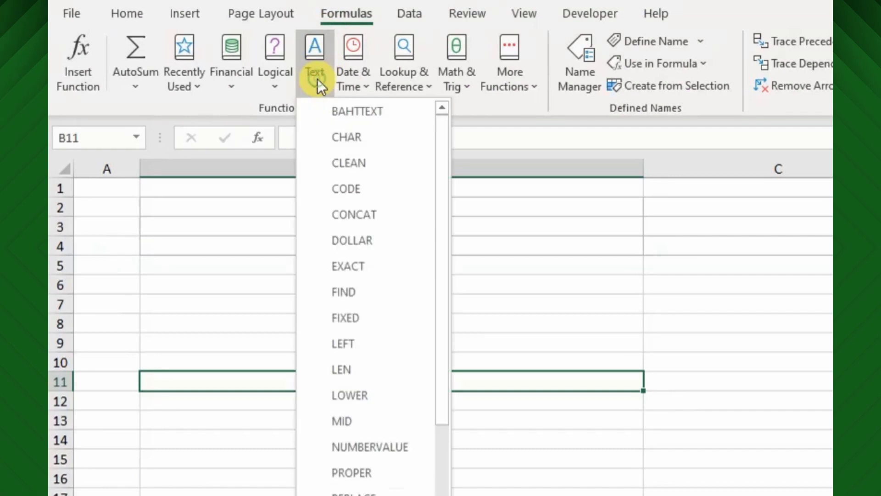
pyautogui.scroll(-3, 353, 275)
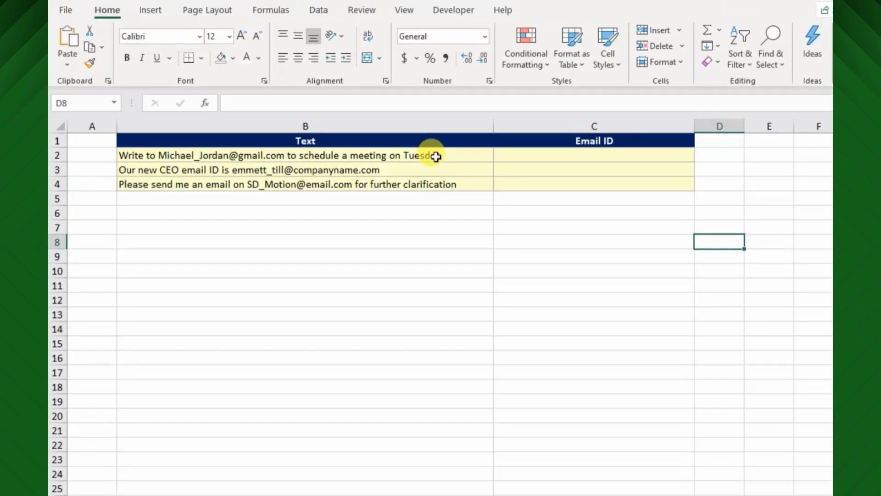
# - Start a SUBSTITUTE formula in C2 that uses B2's sentence as its text
pyautogui.moveTo(385, 138); pyautogui.dragTo(390, 167)
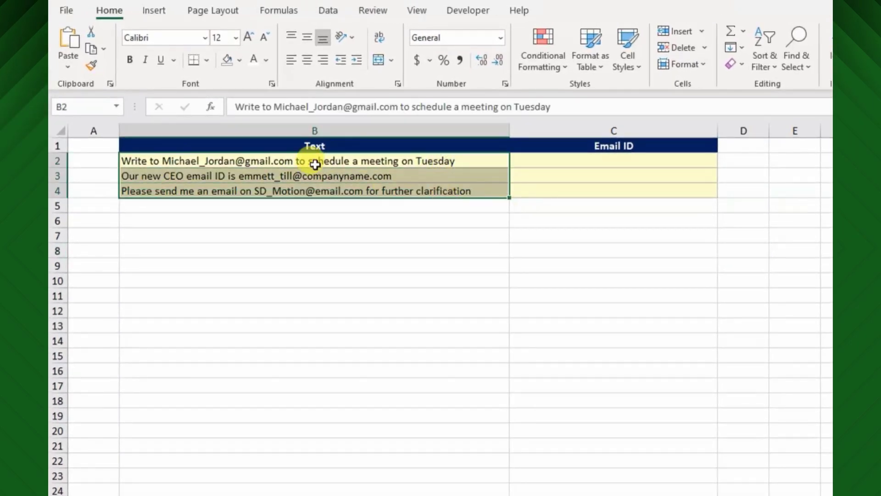
pyautogui.click(300, 157)
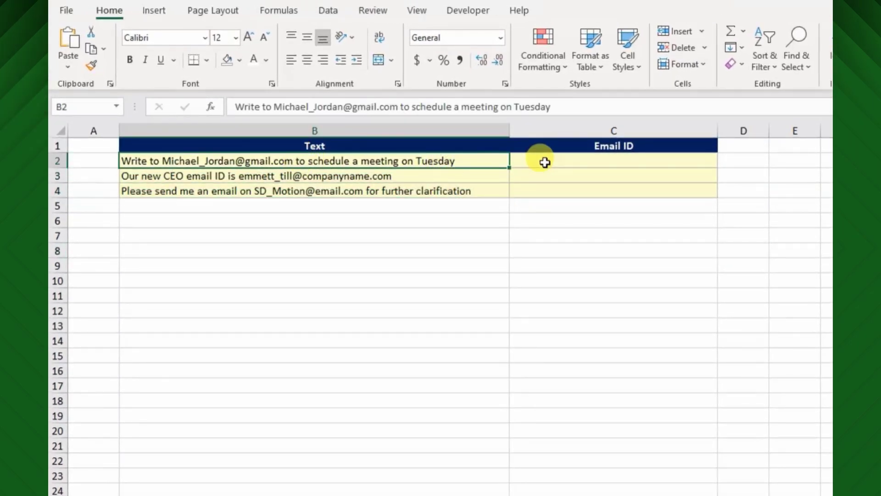
pyautogui.click(544, 162)
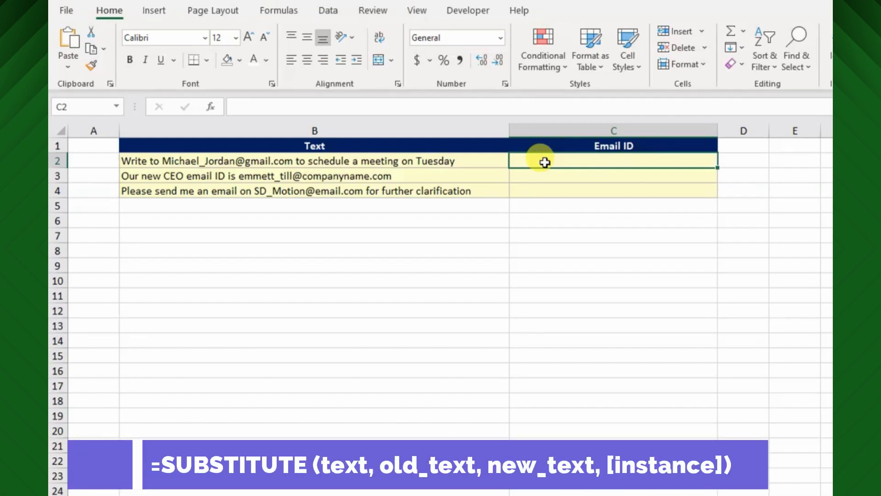
pyautogui.write('=su')
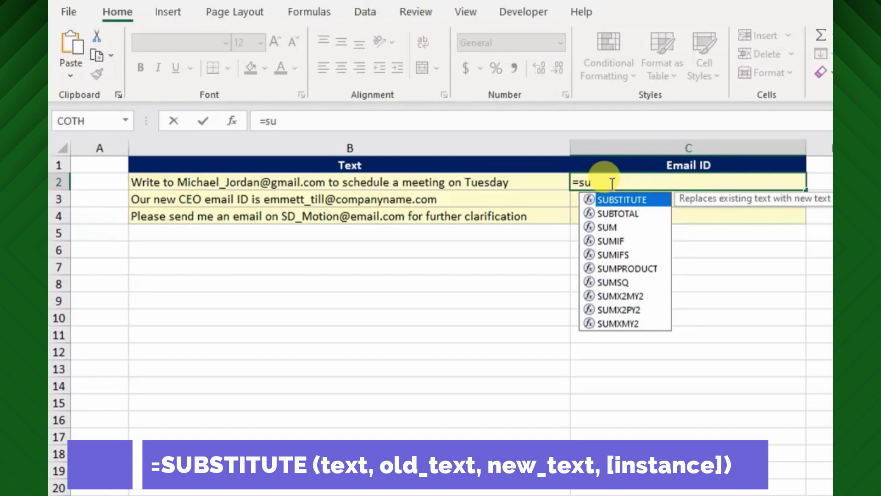
pyautogui.press('Tab')
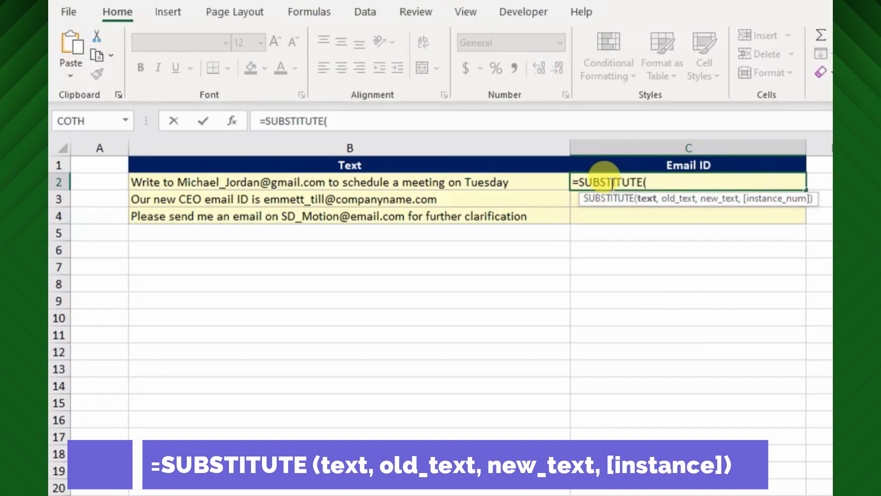
pyautogui.click(517, 181)
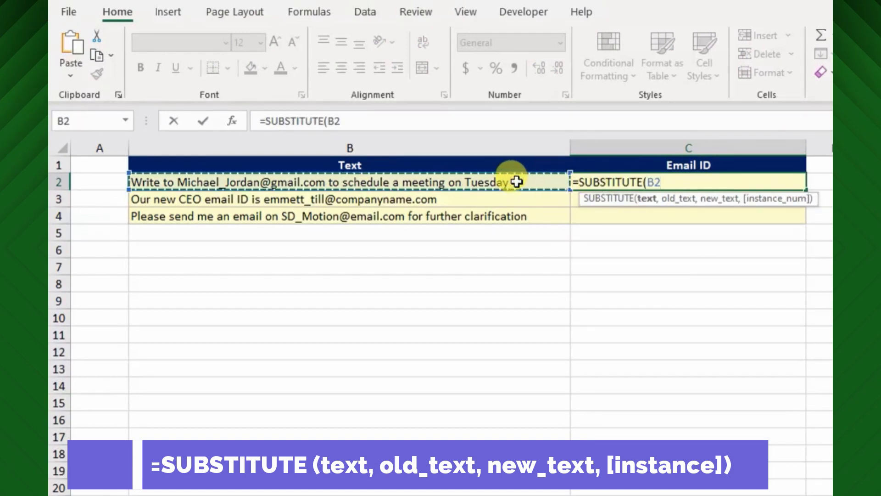
# - Complete it as =SUBSTITUTE(B2," ",REPT(" ",20)) and accept Excel's suggested correction
pyautogui.write(',')
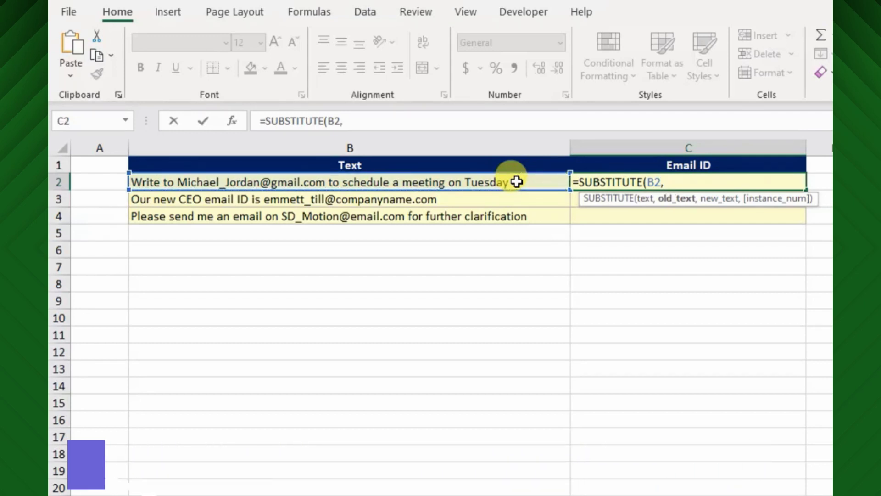
pyautogui.write('"')
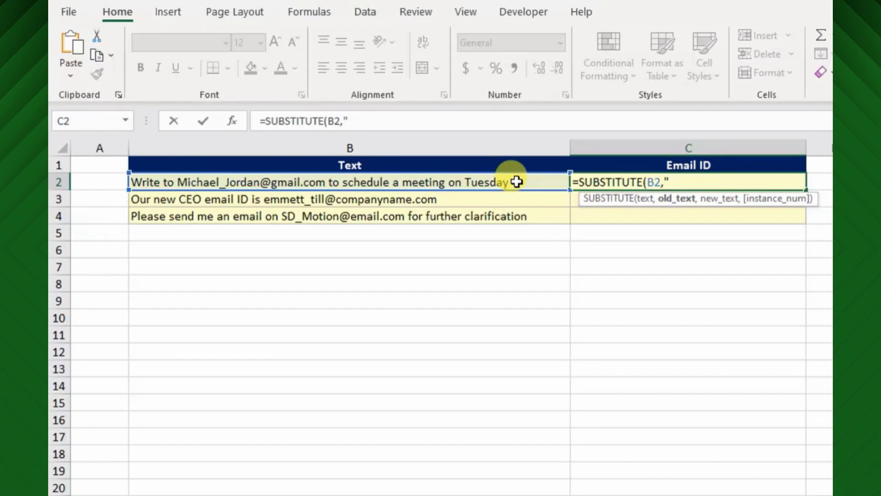
pyautogui.write('",')
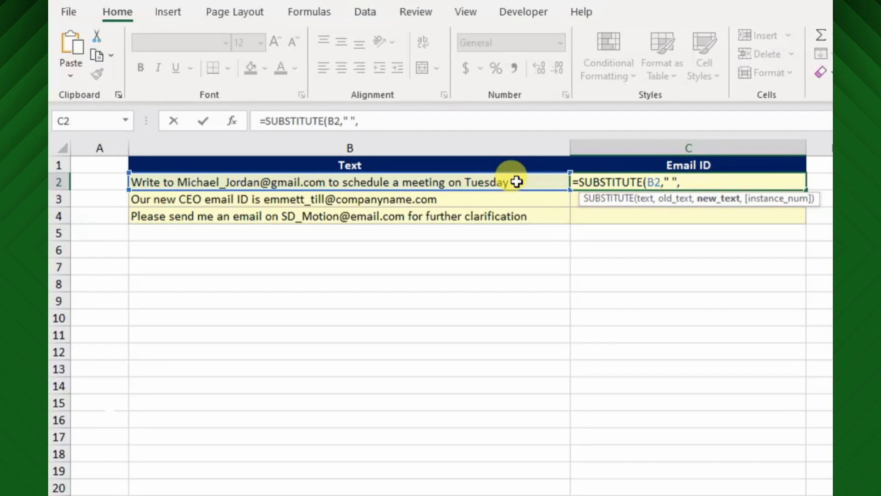
pyautogui.write('re')
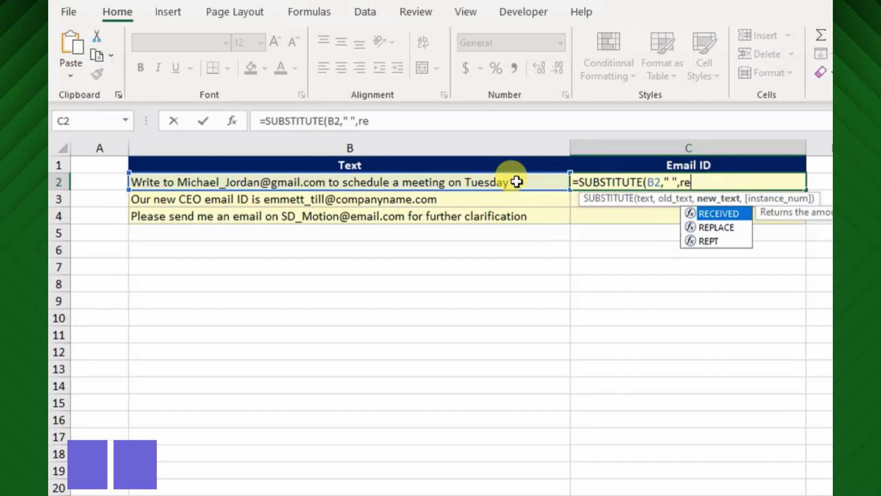
pyautogui.press('Down')
pyautogui.press('Down')
pyautogui.press('Tab')
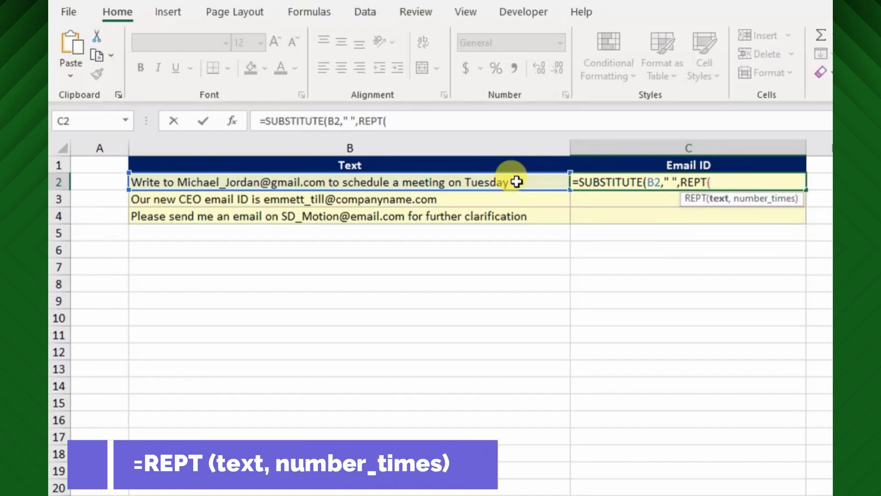
pyautogui.write('"')
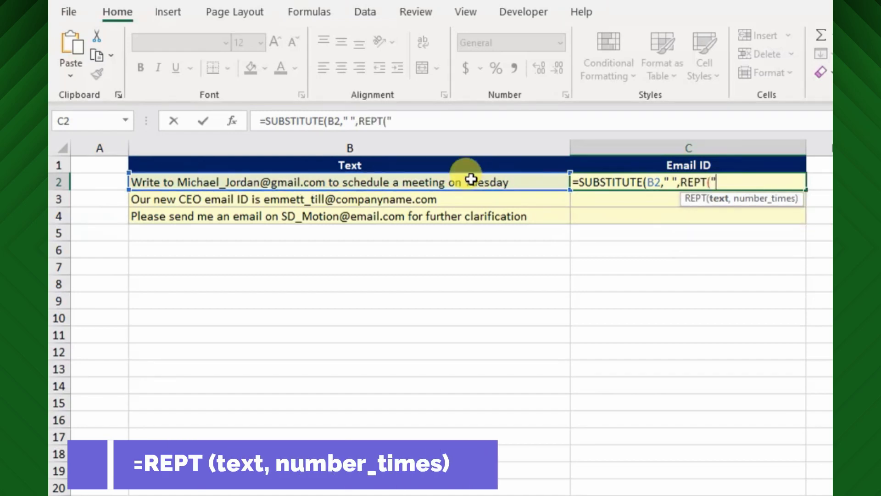
pyautogui.write(' ",')
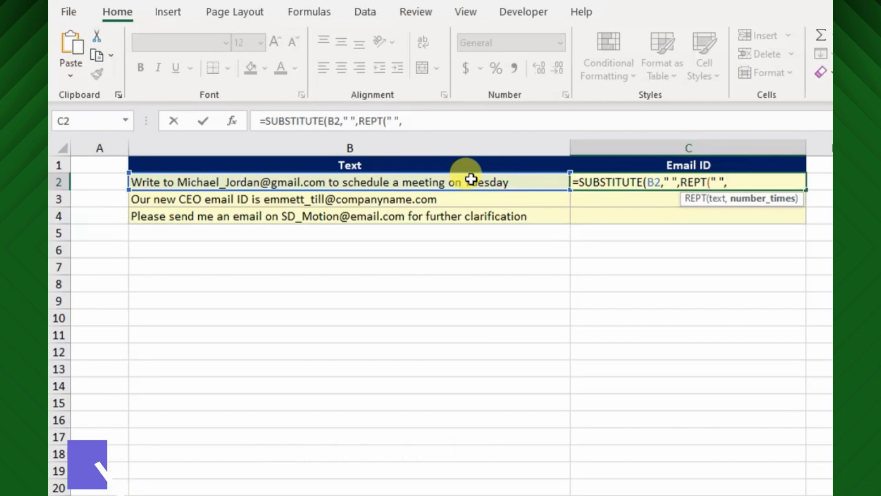
pyautogui.write('20')
pyautogui.press('Return')
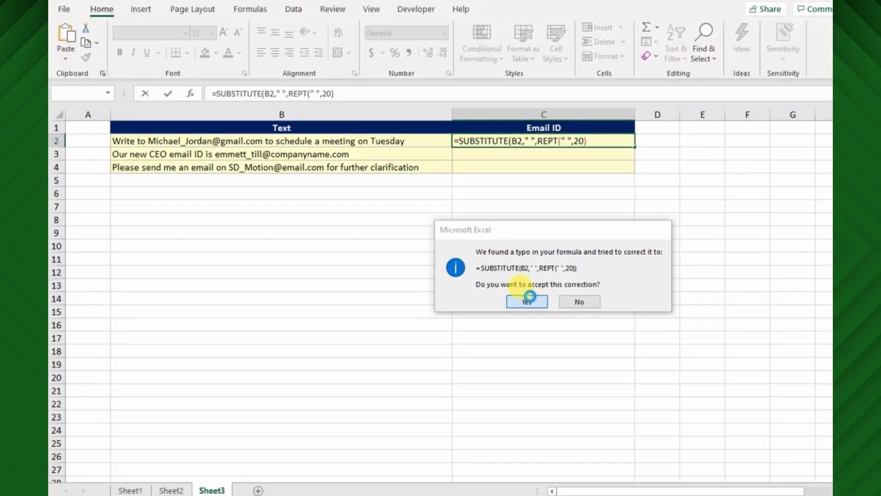
pyautogui.click(528, 299)
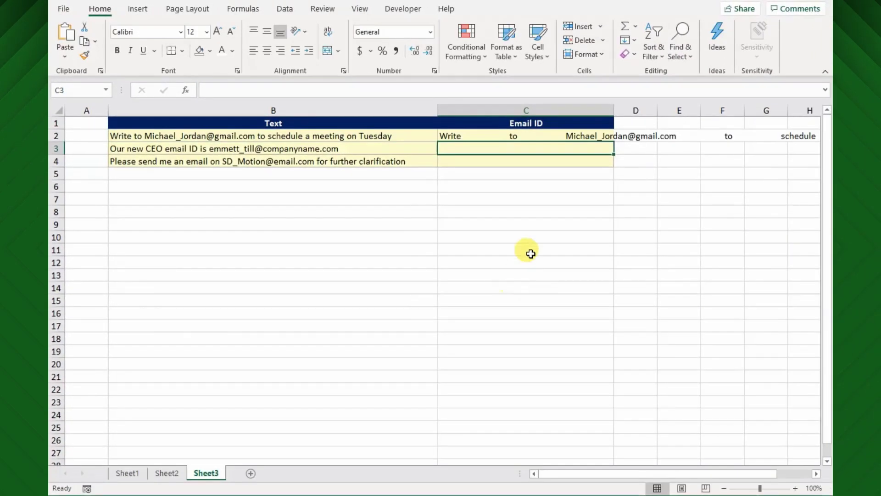
# - Wrap C2's formula as =FIND("@",SUBSTITUTE(B2," ",REPT(" ",20))), returning 62
pyautogui.click(533, 149)
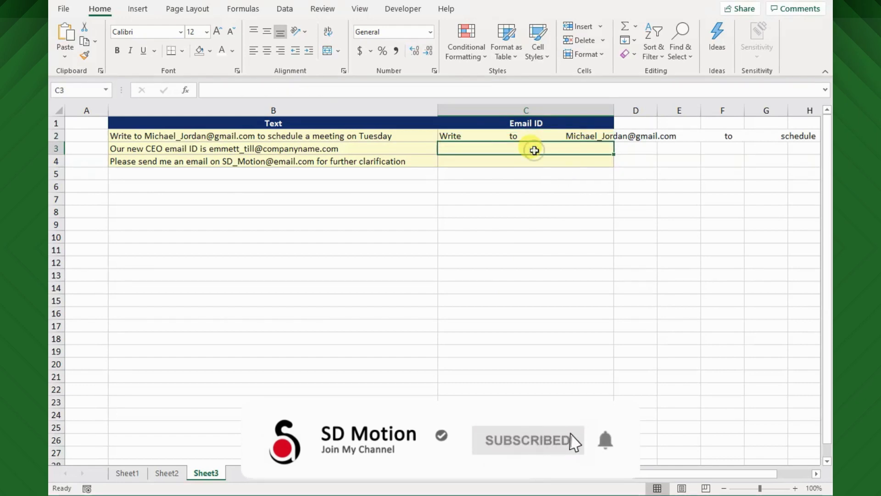
pyautogui.click(466, 135)
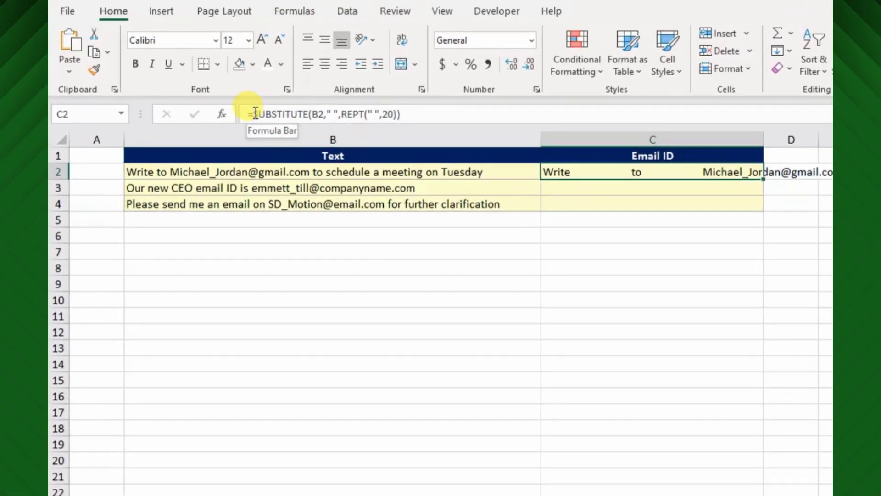
pyautogui.click(256, 114)
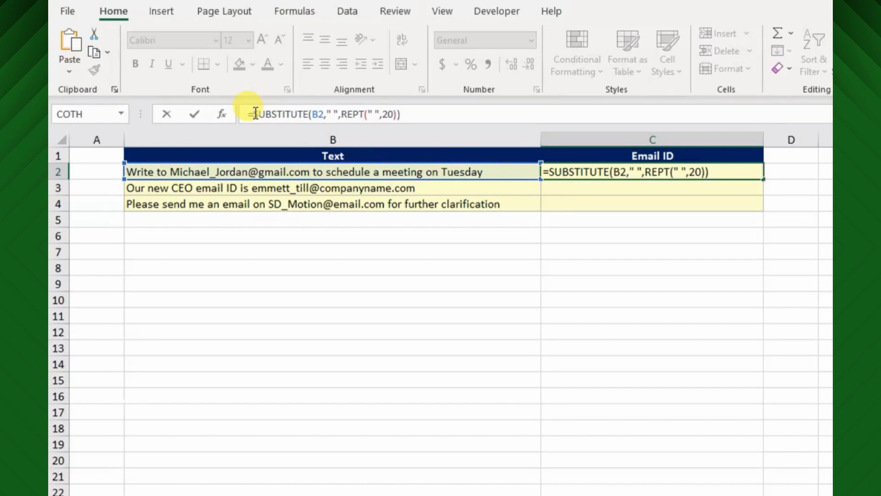
pyautogui.write('fi')
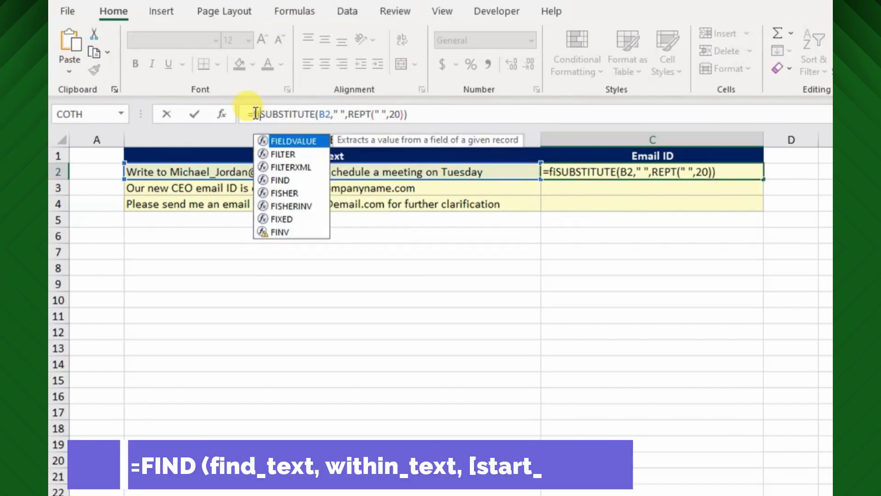
pyautogui.write('n')
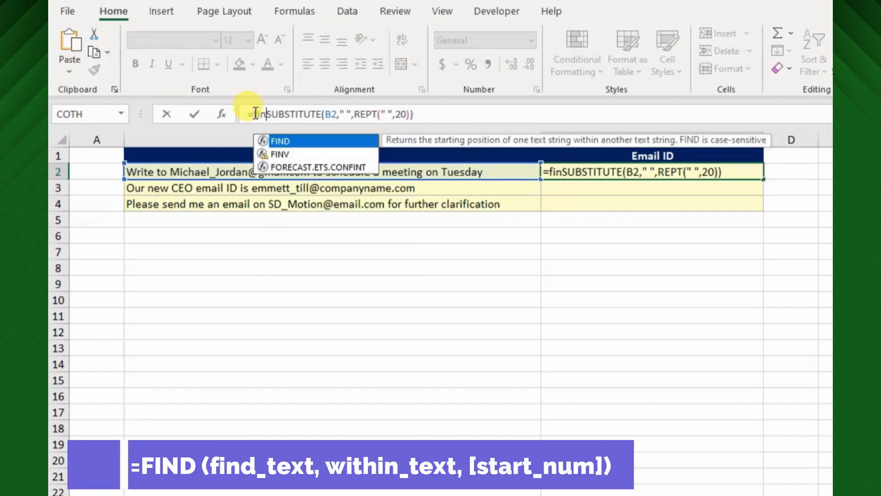
pyautogui.write('d')
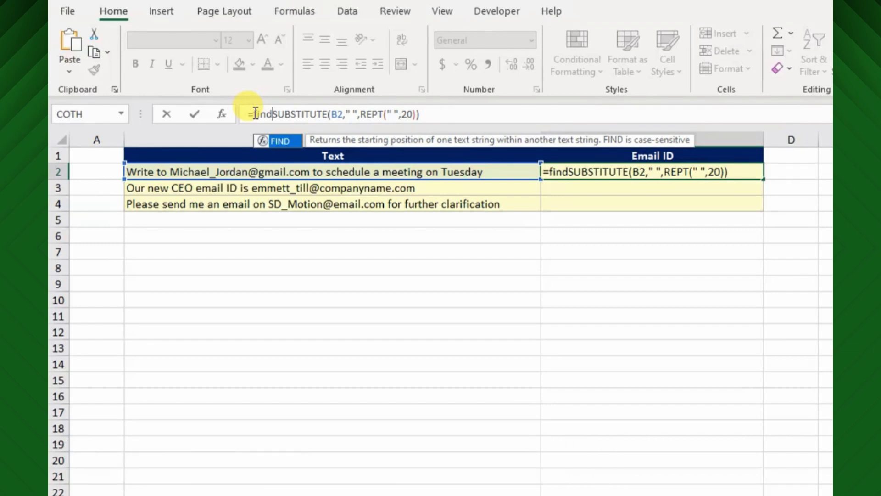
pyautogui.press('Tab')
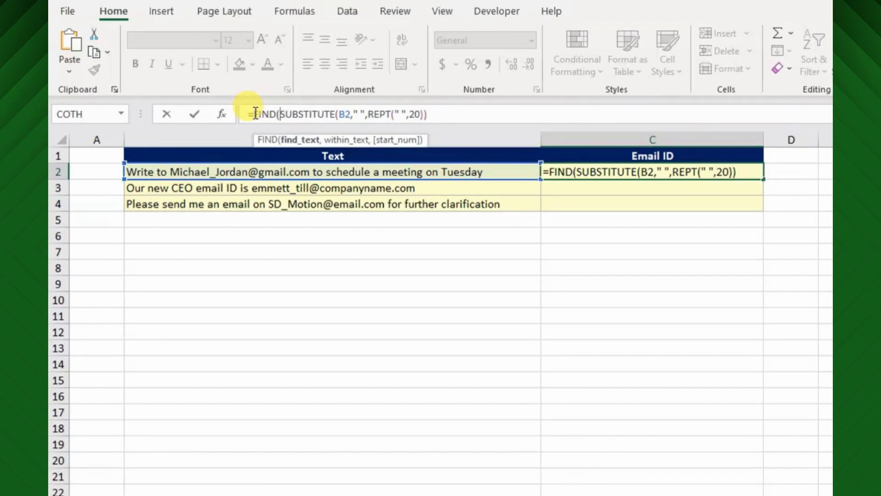
pyautogui.write('"@"')
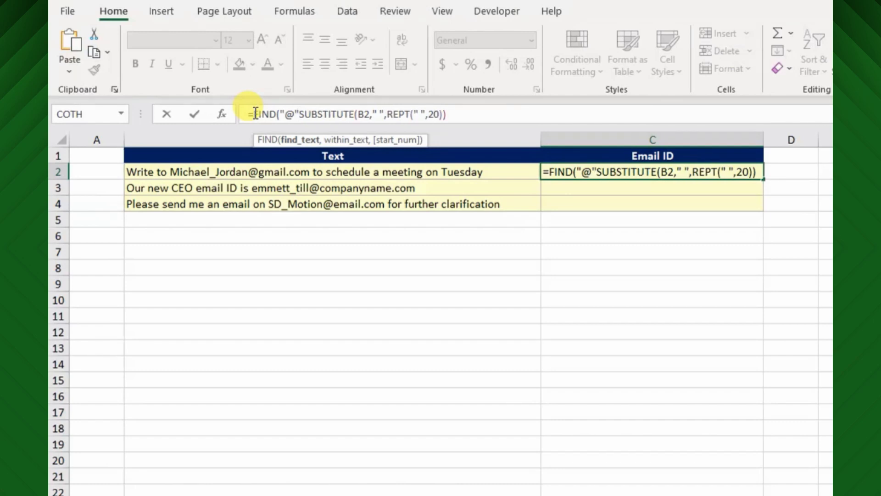
pyautogui.write(',')
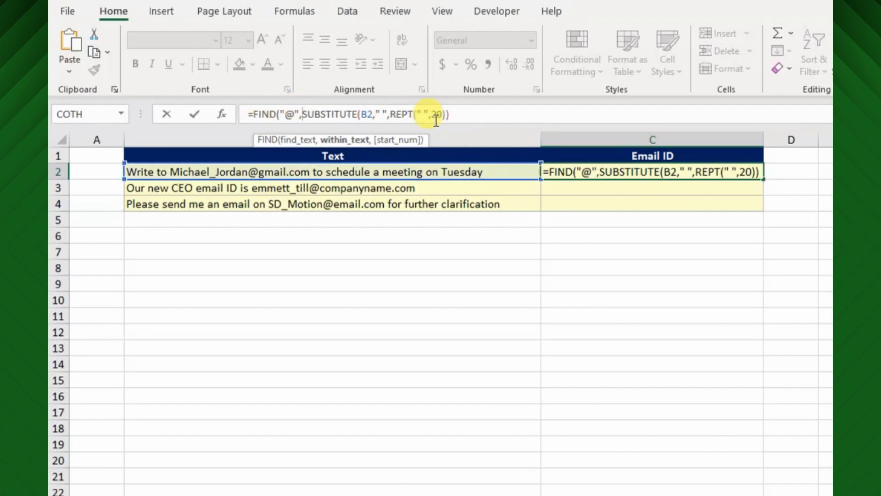
pyautogui.click(456, 117)
pyautogui.write(')')
pyautogui.press('Return')
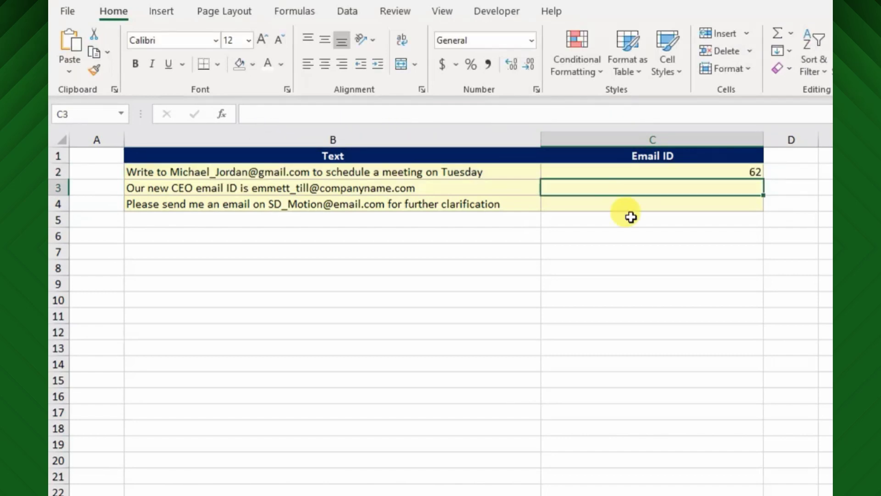
# - Insert MID before FIND in C2, pasting the SUBSTITUTE expression as MID's text argument
pyautogui.click(682, 172)
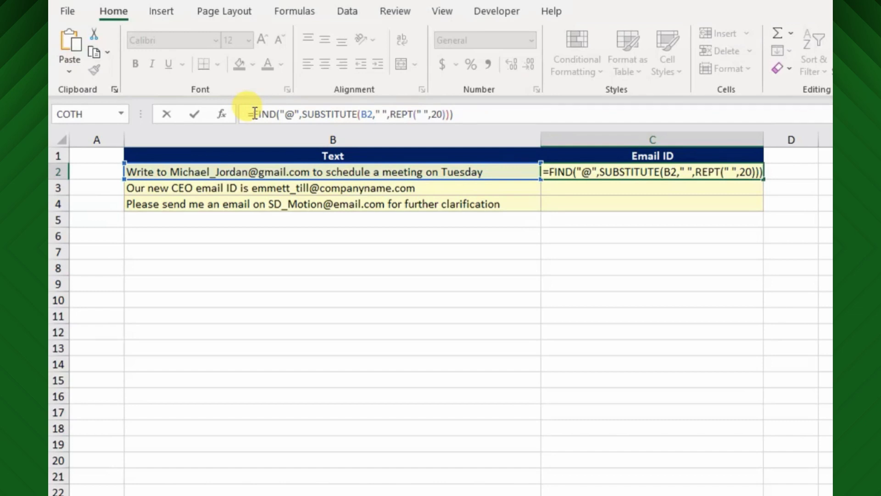
pyautogui.write('mid')
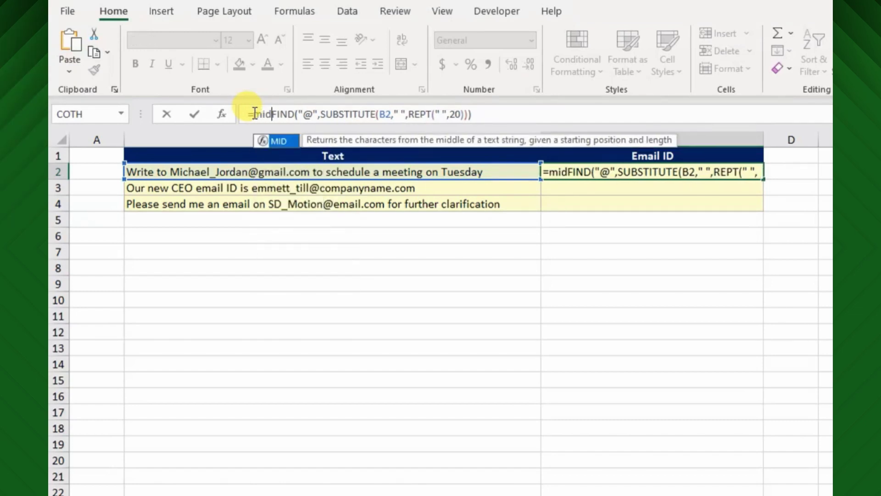
pyautogui.press('Tab')
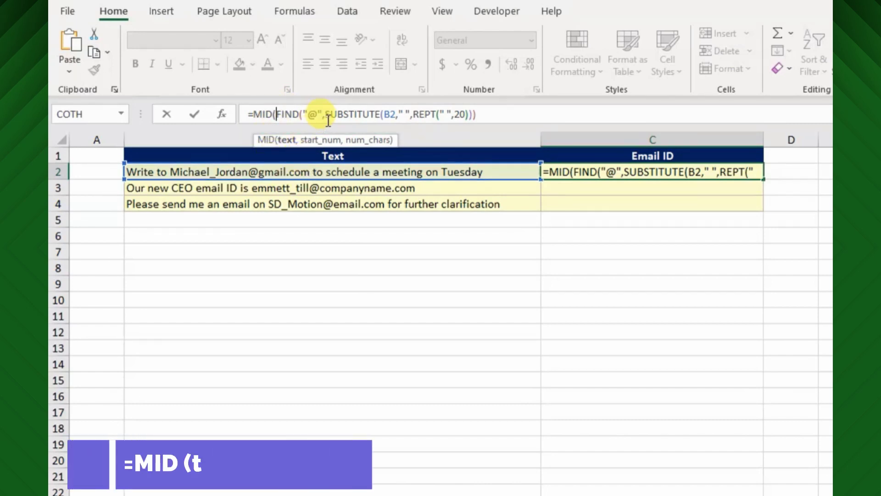
pyautogui.moveTo(326, 115); pyautogui.dragTo(474, 116)
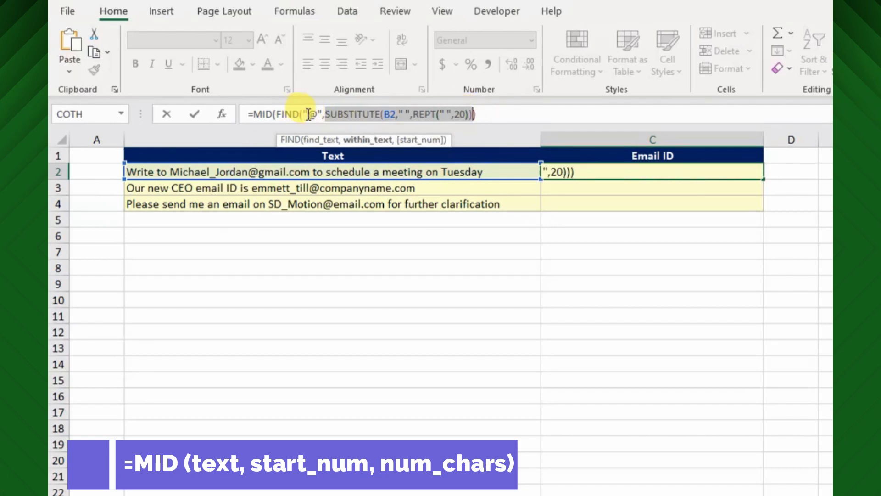
pyautogui.hotkey('ctrl', 'c')
pyautogui.click(277, 114)
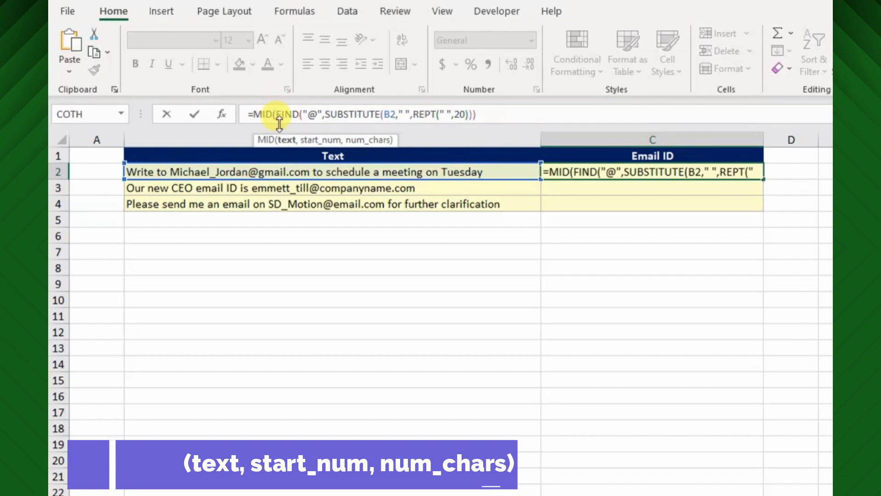
pyautogui.hotkey('ctrl', 'v')
pyautogui.write(',')
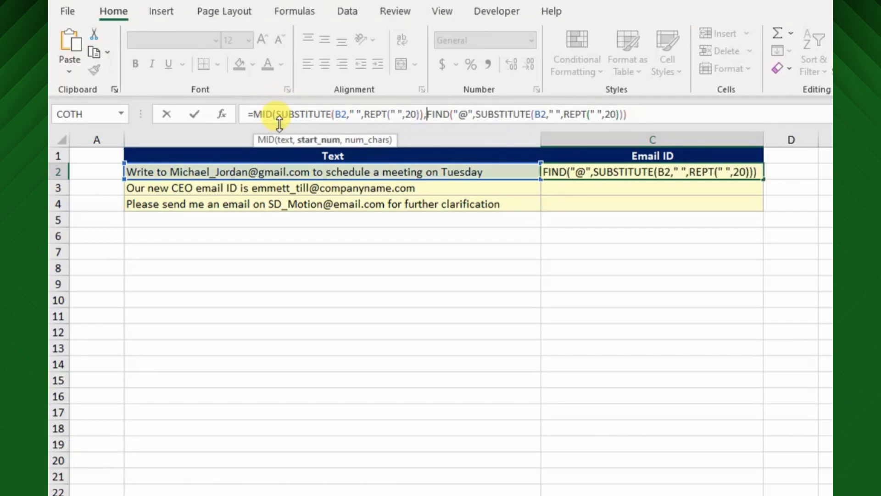
pyautogui.click(629, 115)
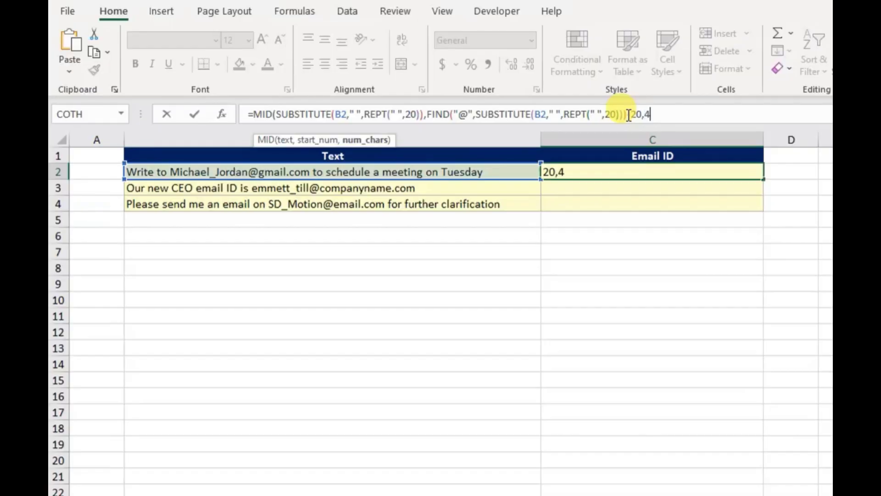
# - Finish the MID formula with -20 and 40 characters so C2 shows B2's email address
pyautogui.write('0)')
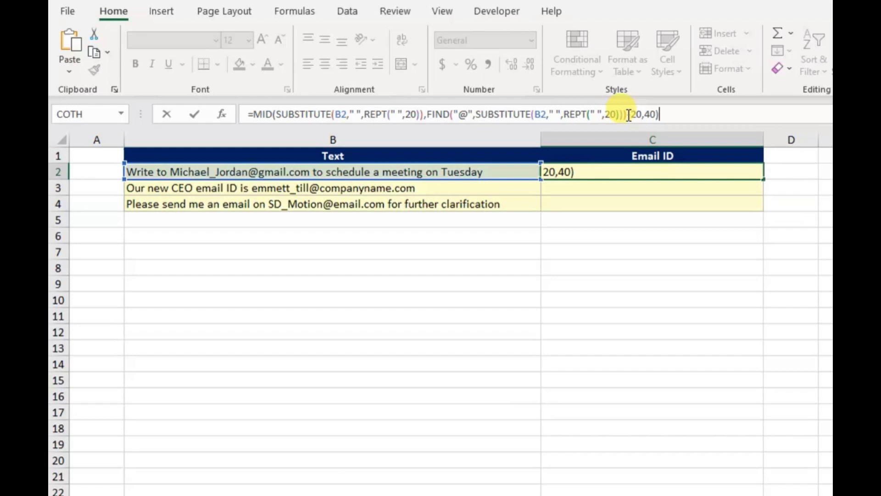
pyautogui.press('Return')
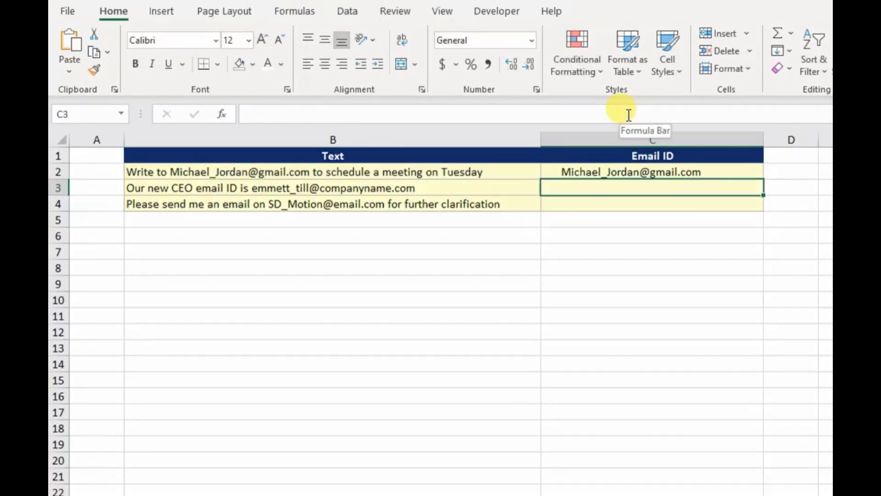
# - Wrap C2's MID formula in TRIM to strip the padding spaces from the email
pyautogui.click(592, 236)
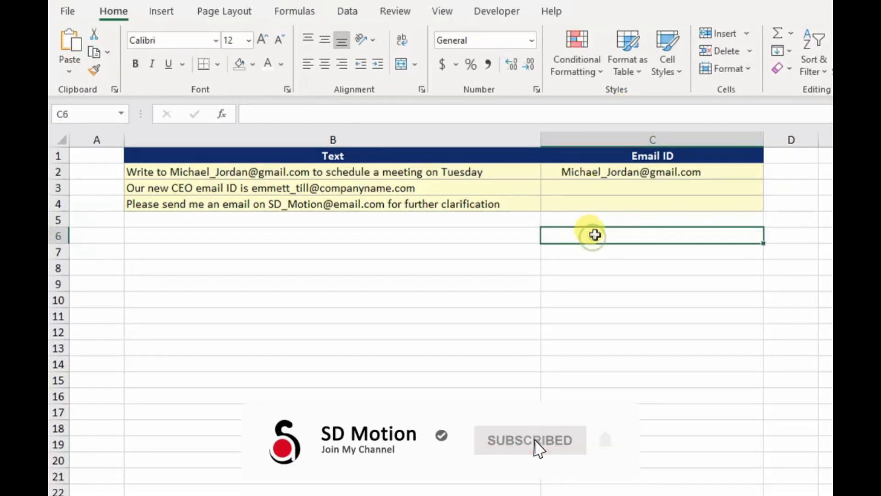
pyautogui.click(616, 171)
pyautogui.click(614, 233)
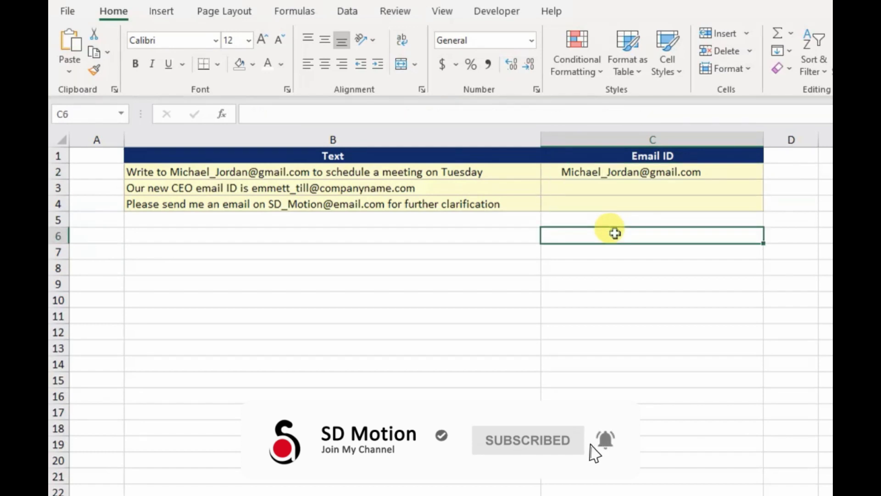
pyautogui.click(615, 173)
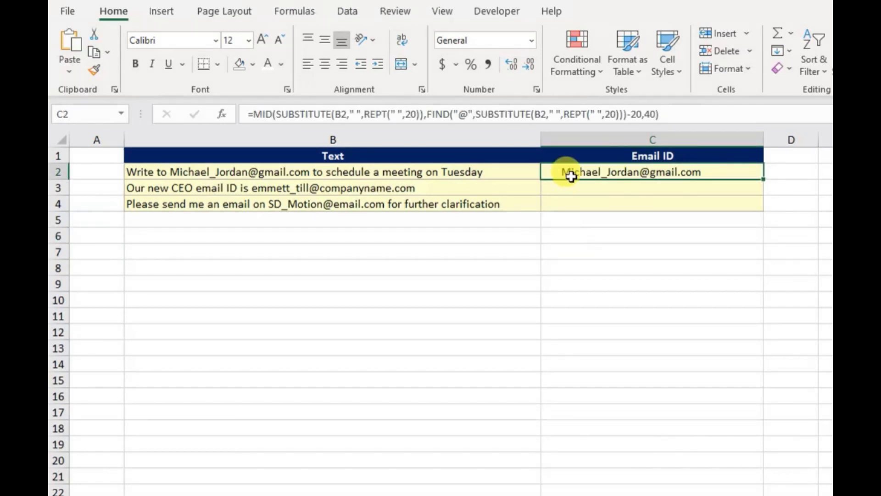
pyautogui.press('F2')
pyautogui.click(256, 115)
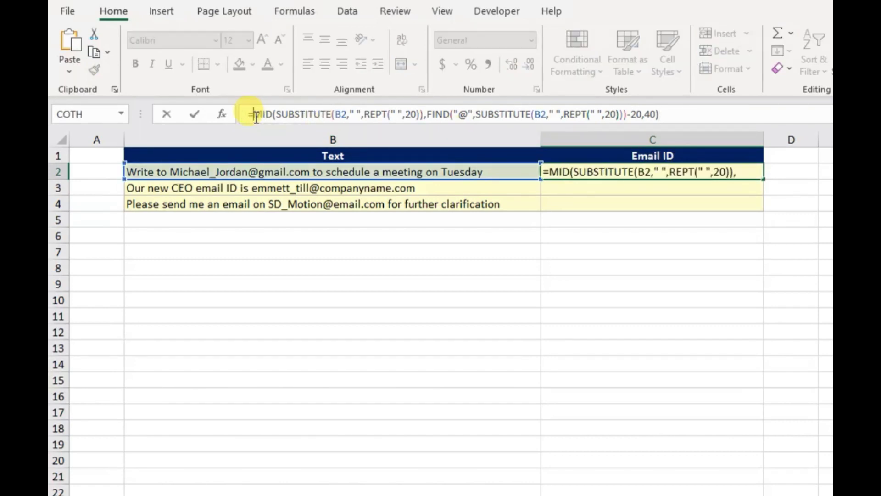
pyautogui.write('trim')
pyautogui.press('Tab')
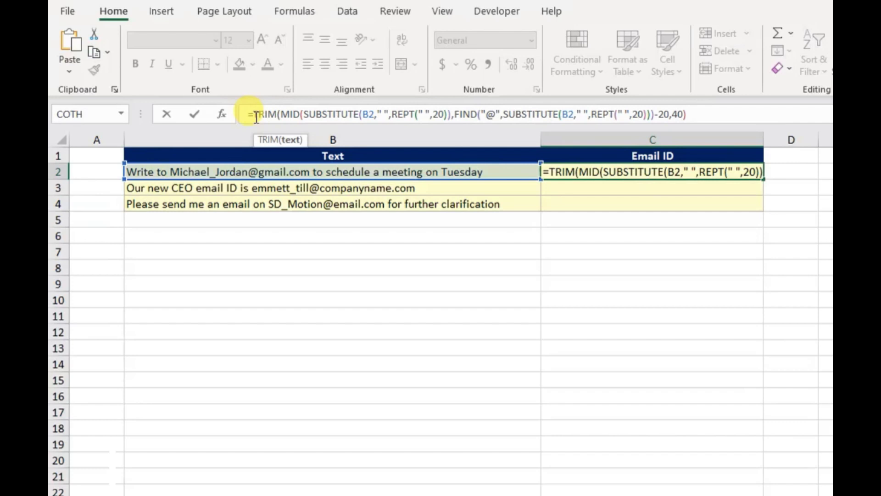
pyautogui.click(745, 114)
pyautogui.write(')')
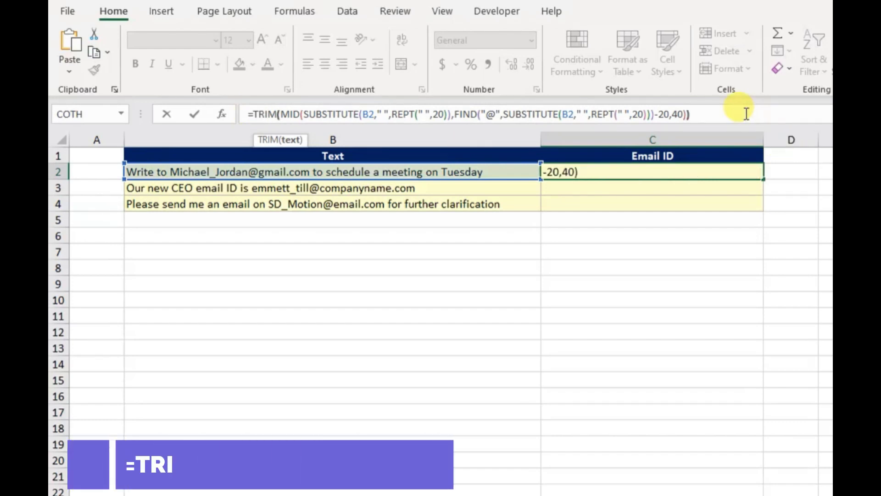
pyautogui.press('Return')
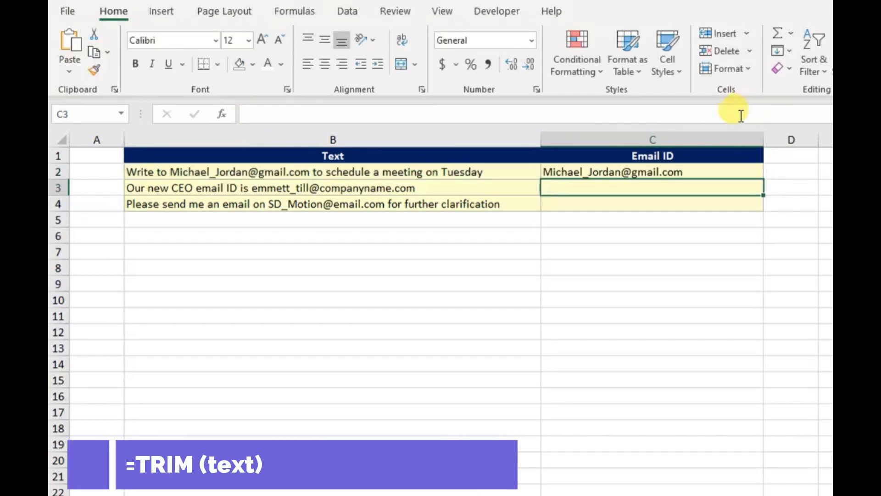
pyautogui.click(661, 173)
# - Fill C2's formula down to C4, extracting the other two email addresses
pyautogui.moveTo(765, 179); pyautogui.dragTo(757, 206)
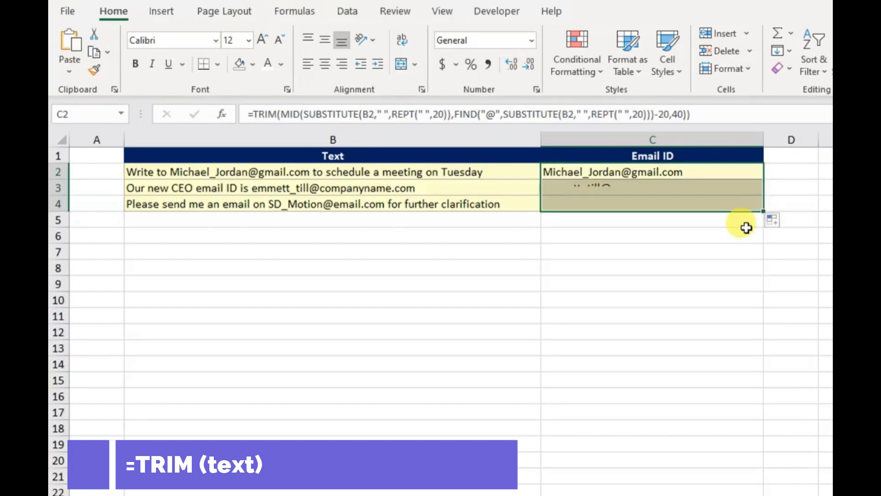
pyautogui.click(671, 336)
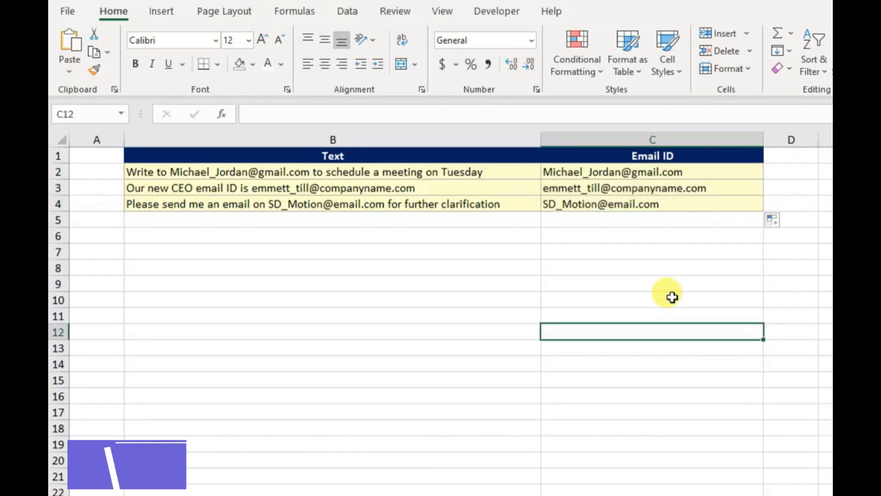